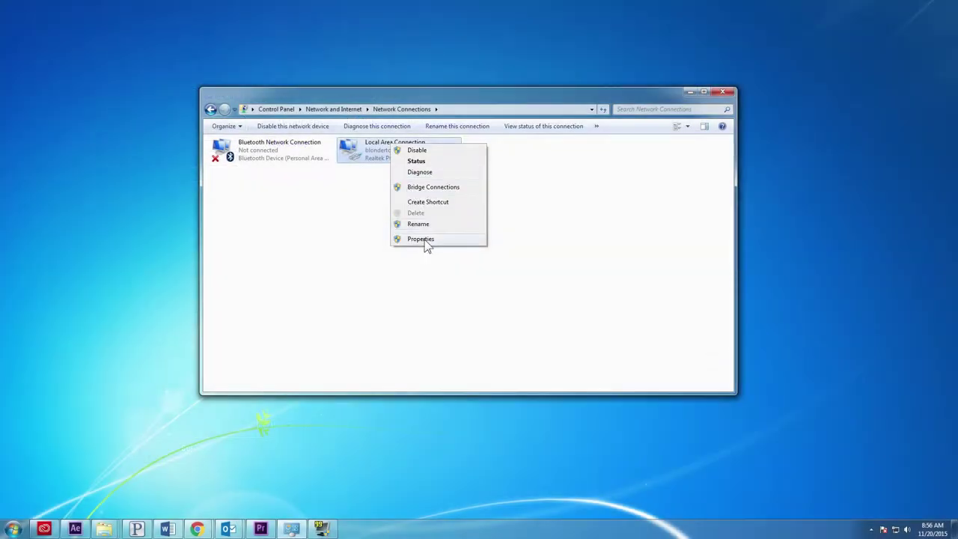
Step: Open the Local Area Connection properties from Network Connections
click(423, 239)
Step: Switch the Local Area Connection's IPv4 settings to a manually specified IP address and close the properties
click(299, 249)
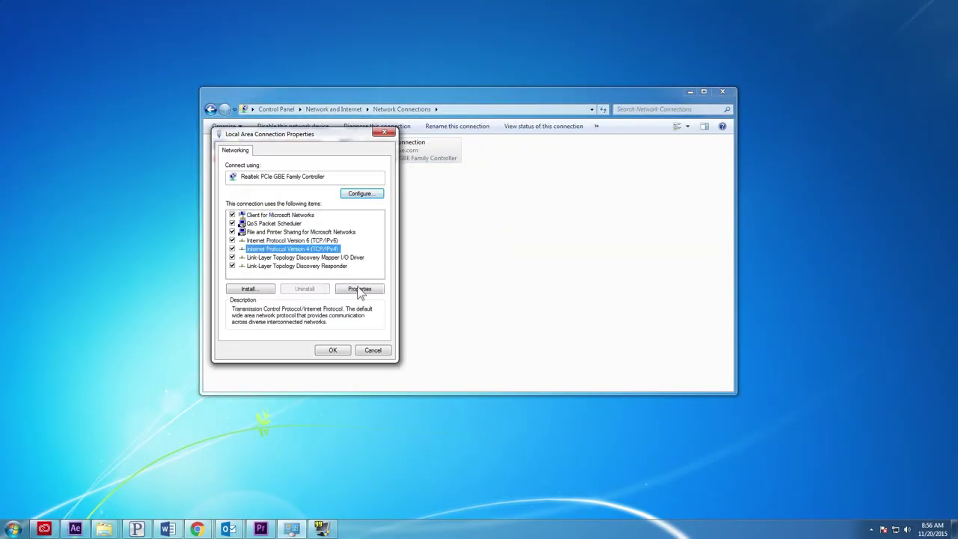
click(367, 287)
click(281, 244)
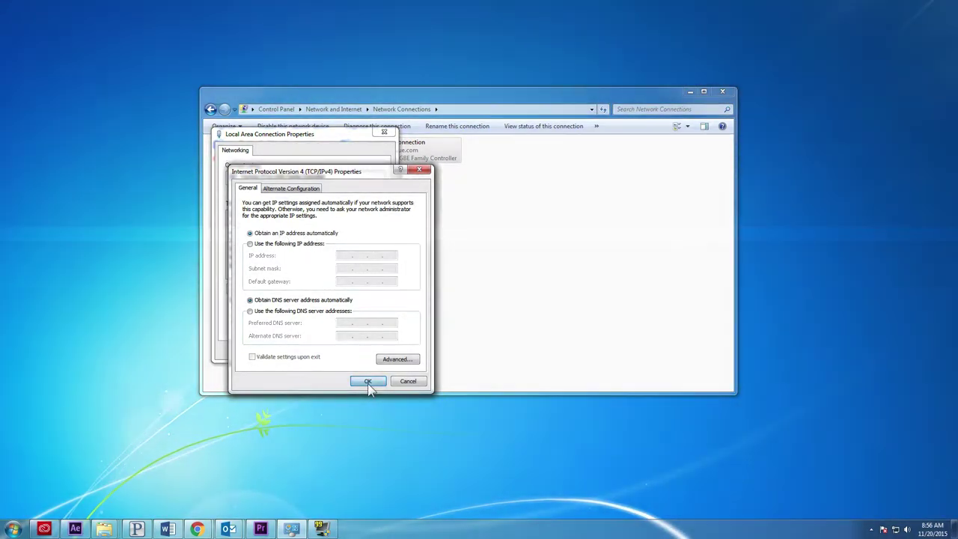
click(366, 381)
click(339, 350)
click(453, 349)
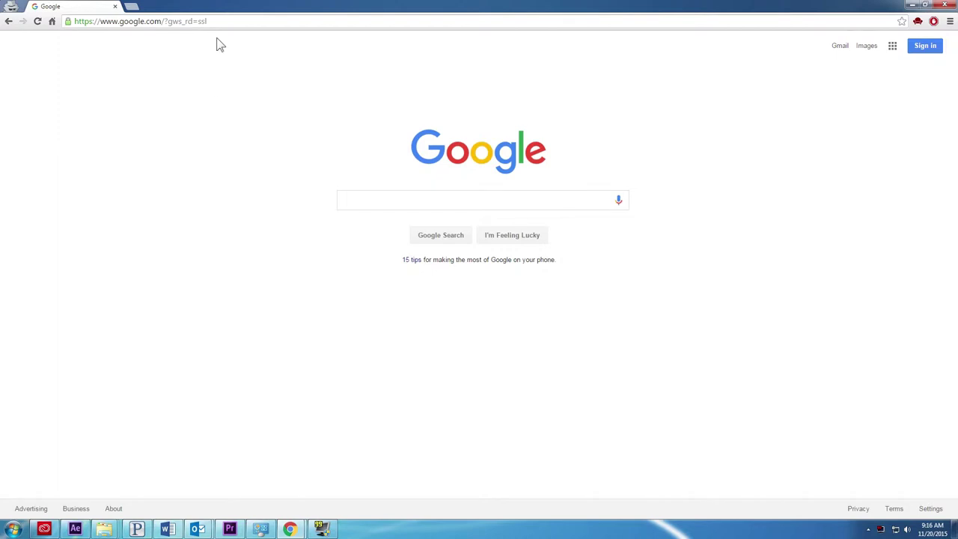
Step: Load the encoder's address 172.16.70.1 in Chrome
click(217, 21)
text(172.16.70.1)
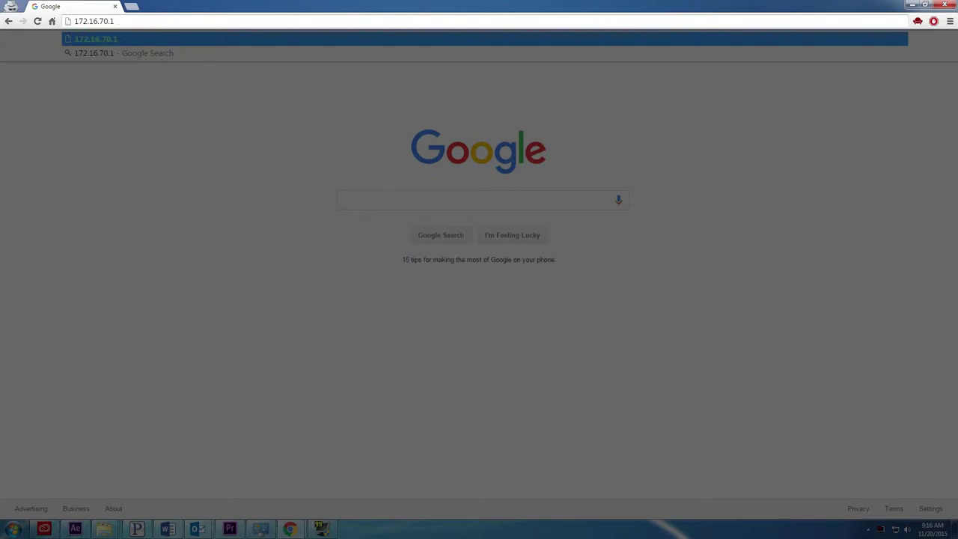
key(Return)
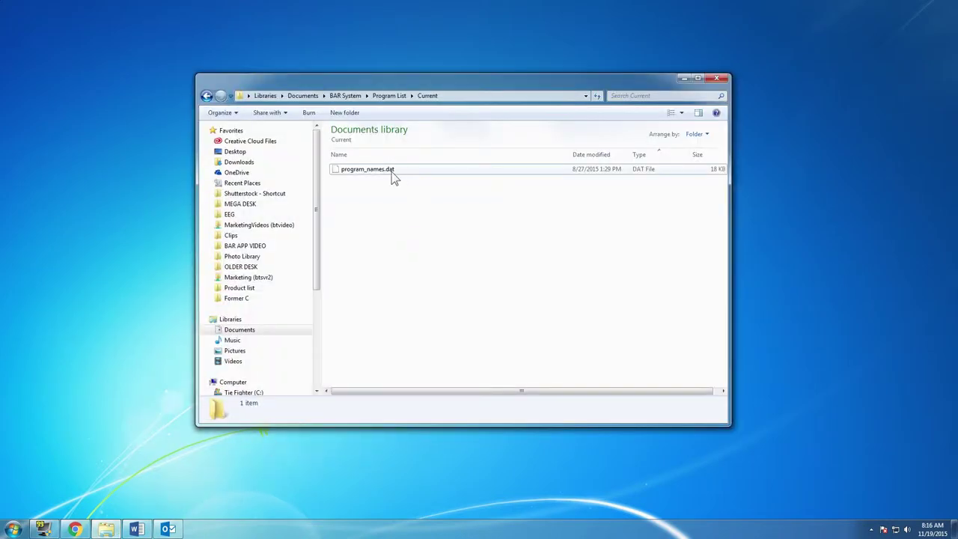
Step: Open program_names.dat with Edit with Notepad++ from its context menu
right_click(435, 172)
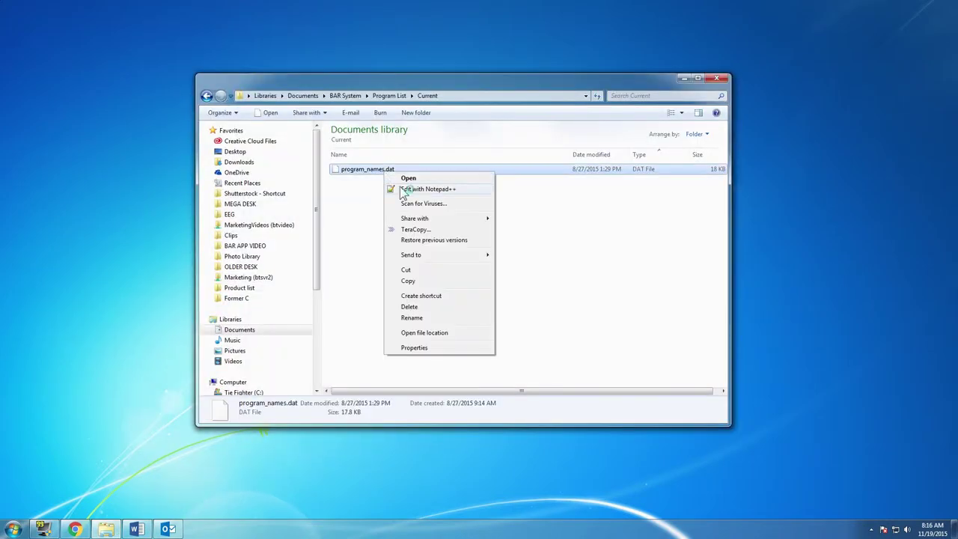
click(453, 188)
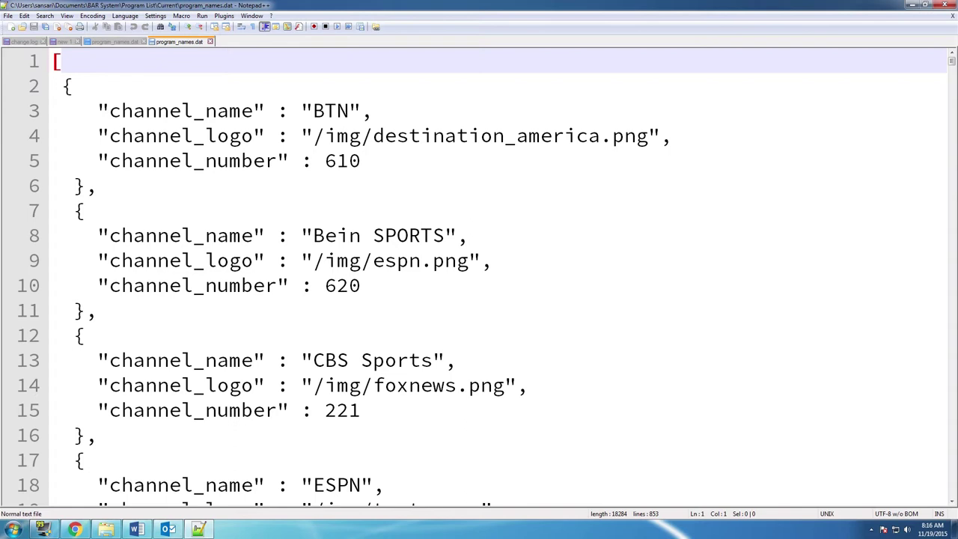
Step: Scroll down through the channel entries in program_names.dat to review them
scroll(486, 277, down, 6)
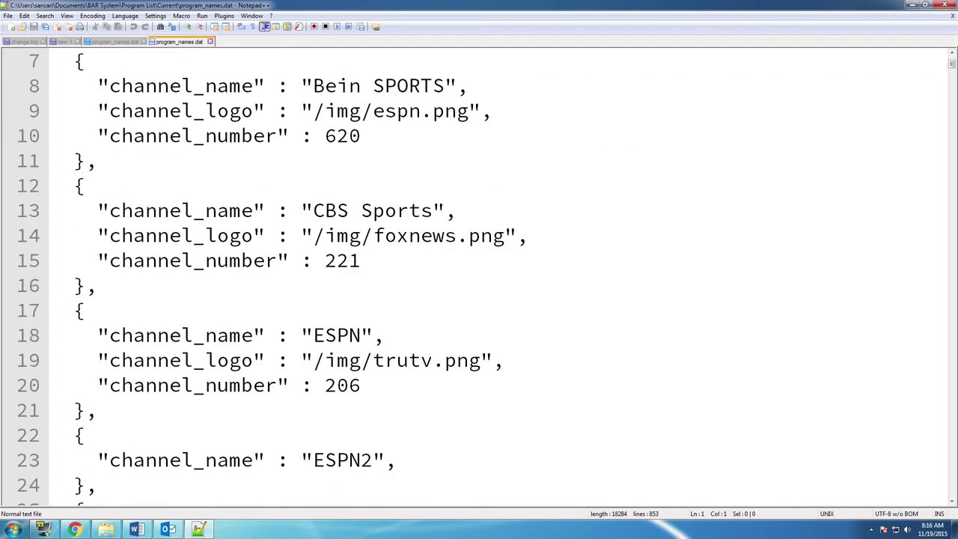
scroll(487, 277, down, 6)
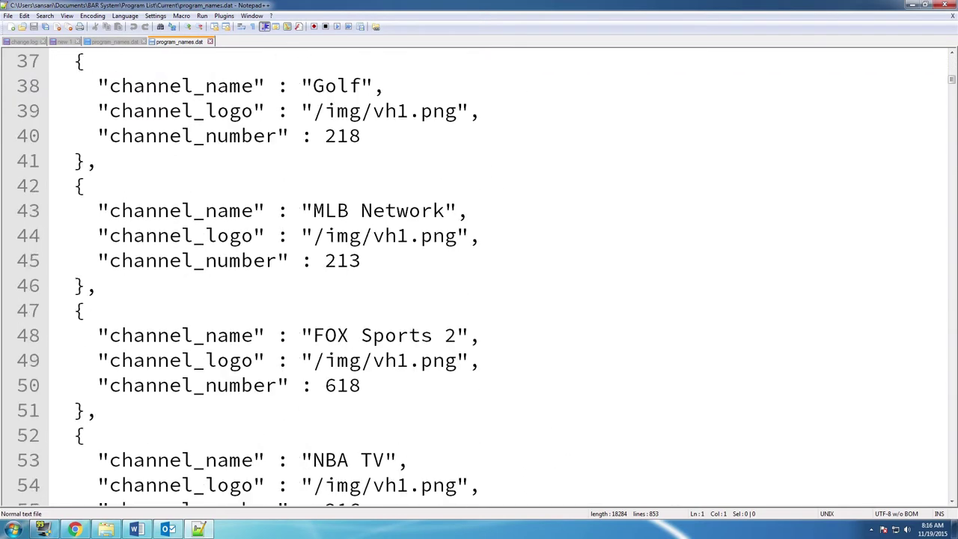
scroll(487, 277, down, 6)
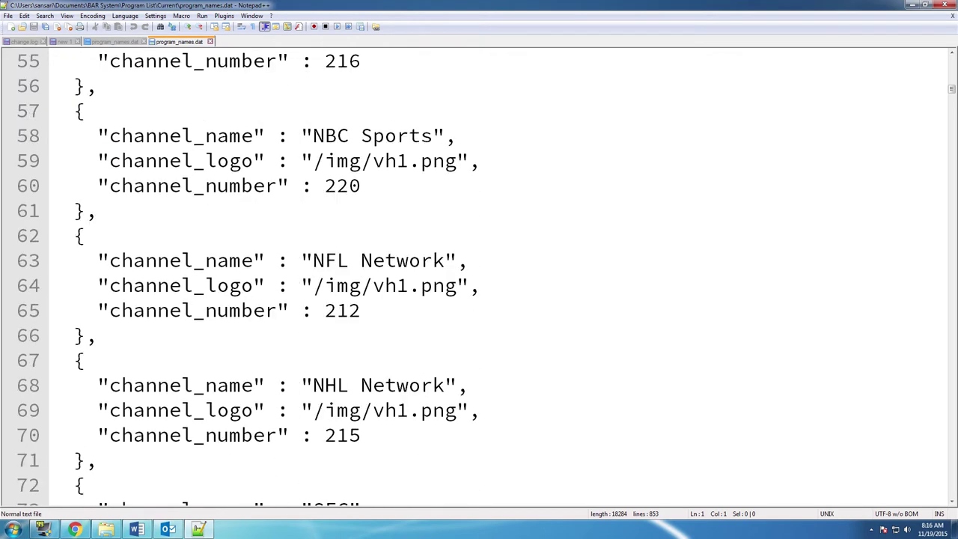
scroll(487, 277, down, 4)
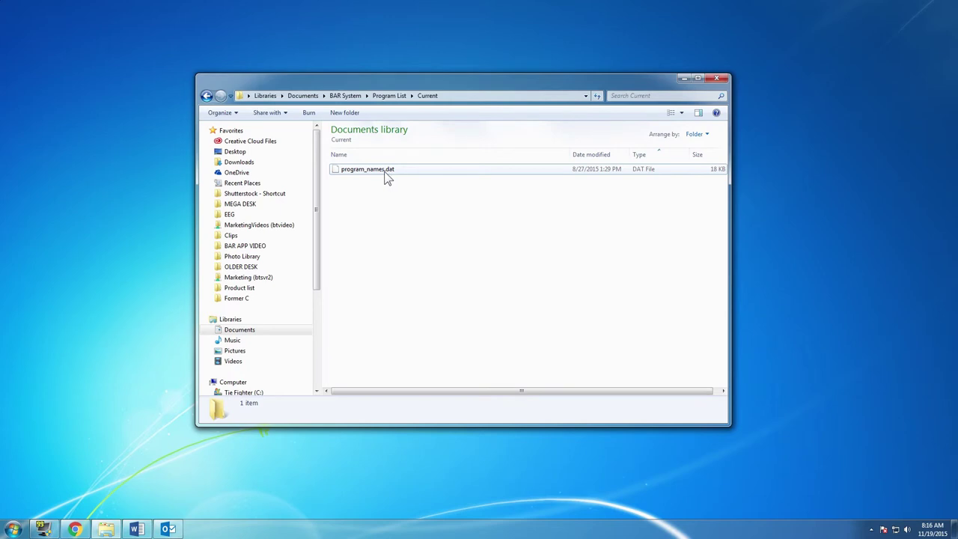
click(375, 171)
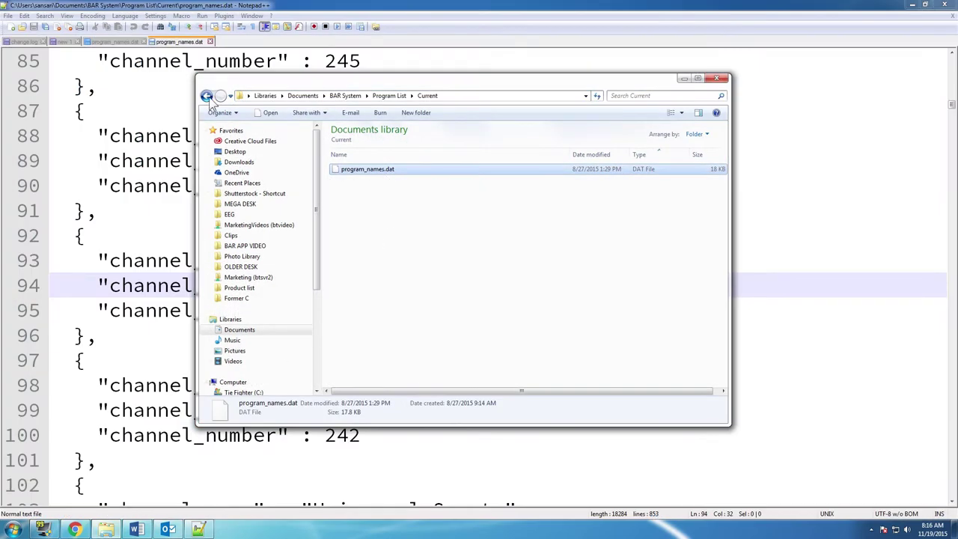
click(206, 95)
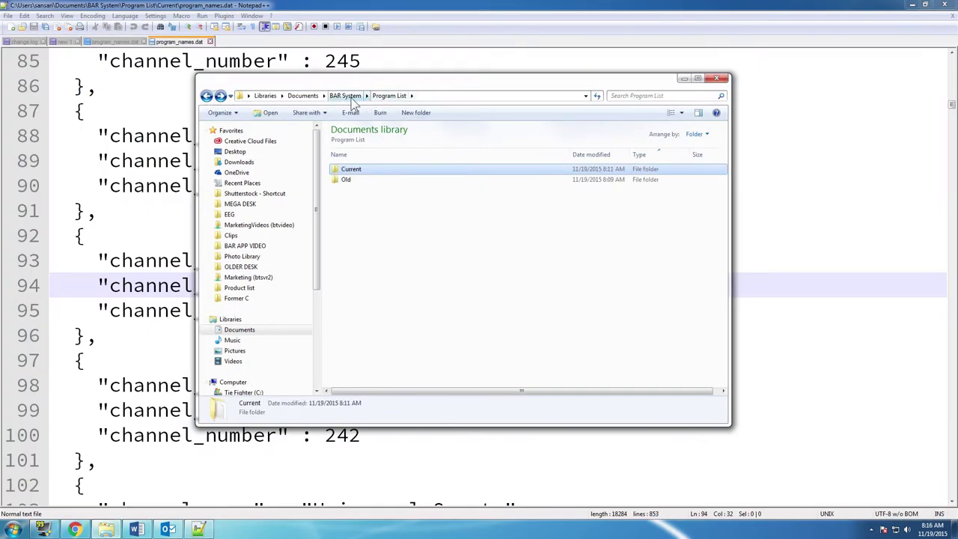
click(350, 182)
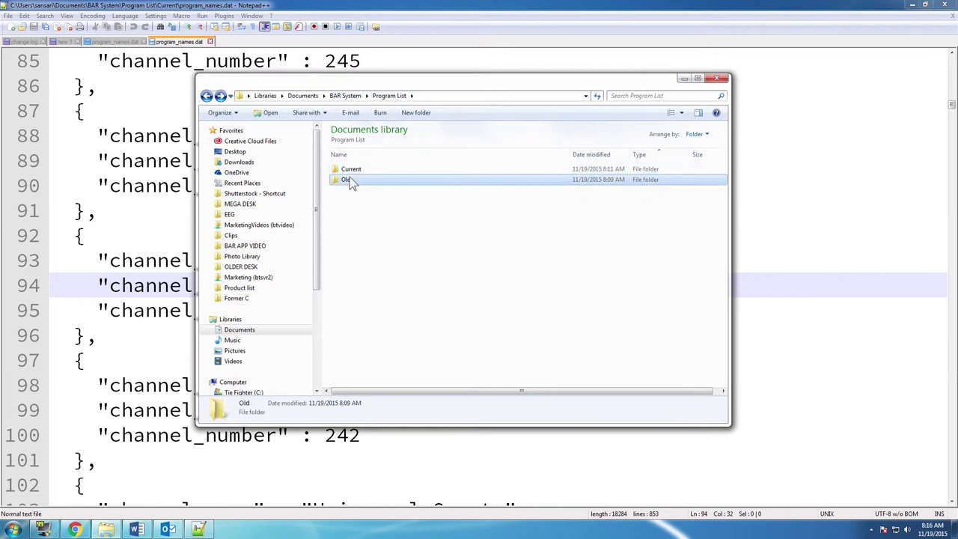
double_click(351, 169)
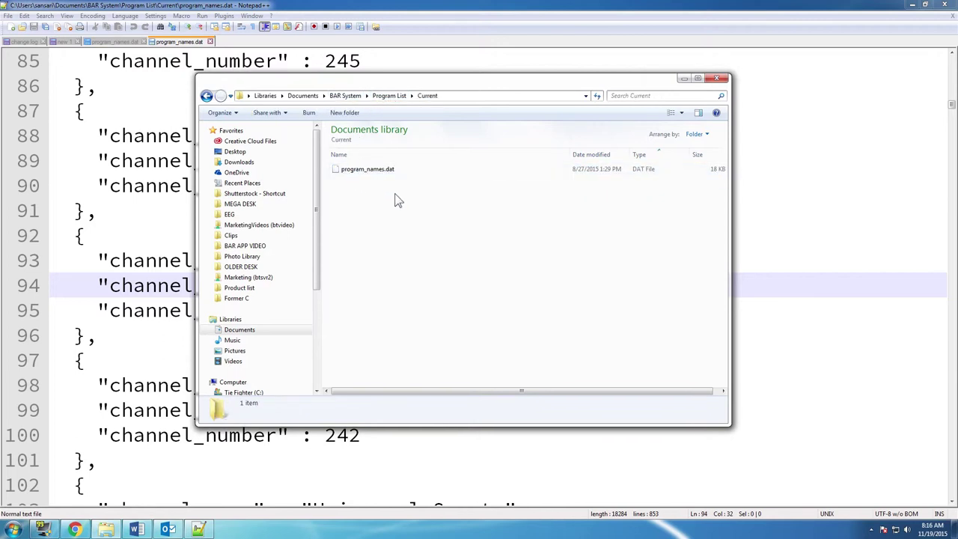